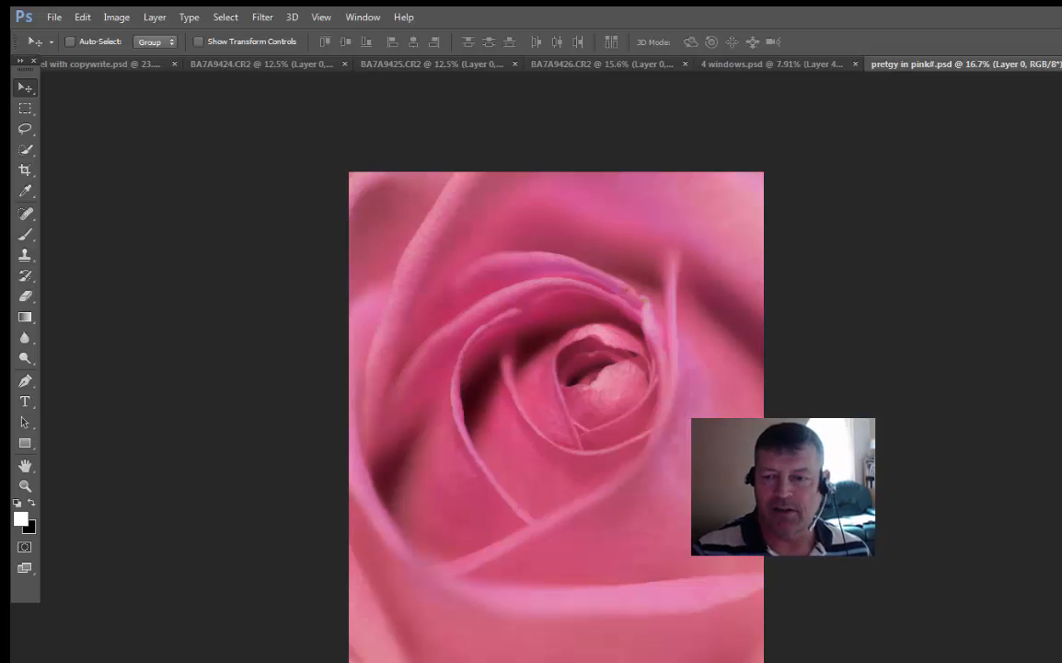
Duplicate the rose image layer
key(ctrl+j)
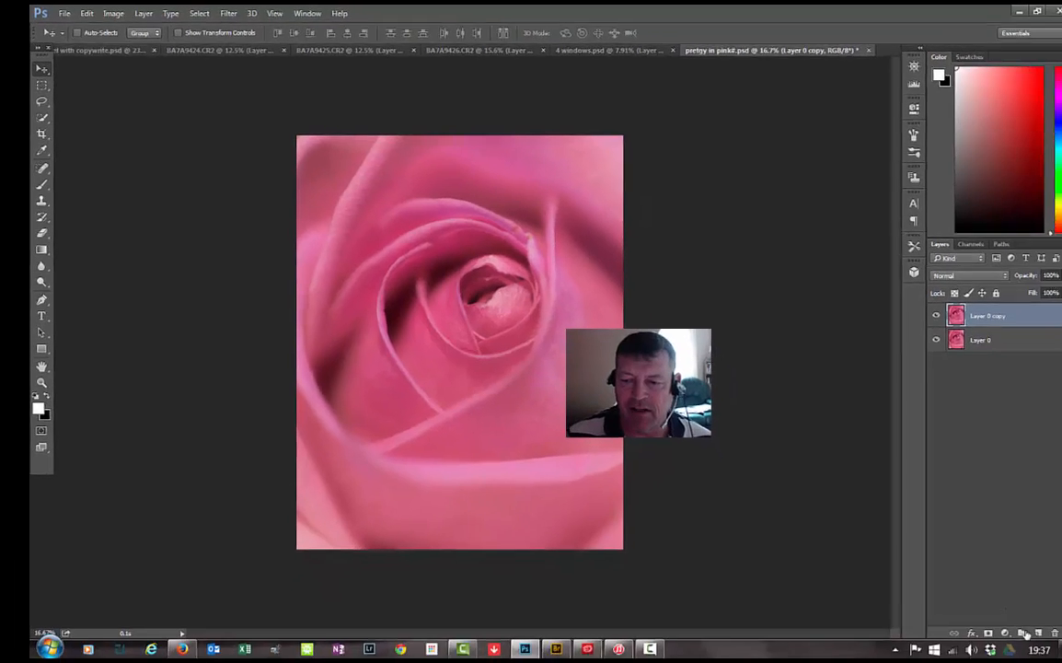
Try a Black & White adjustment layer at 49% opacity above the duplicate, and delete it
click(1005, 633)
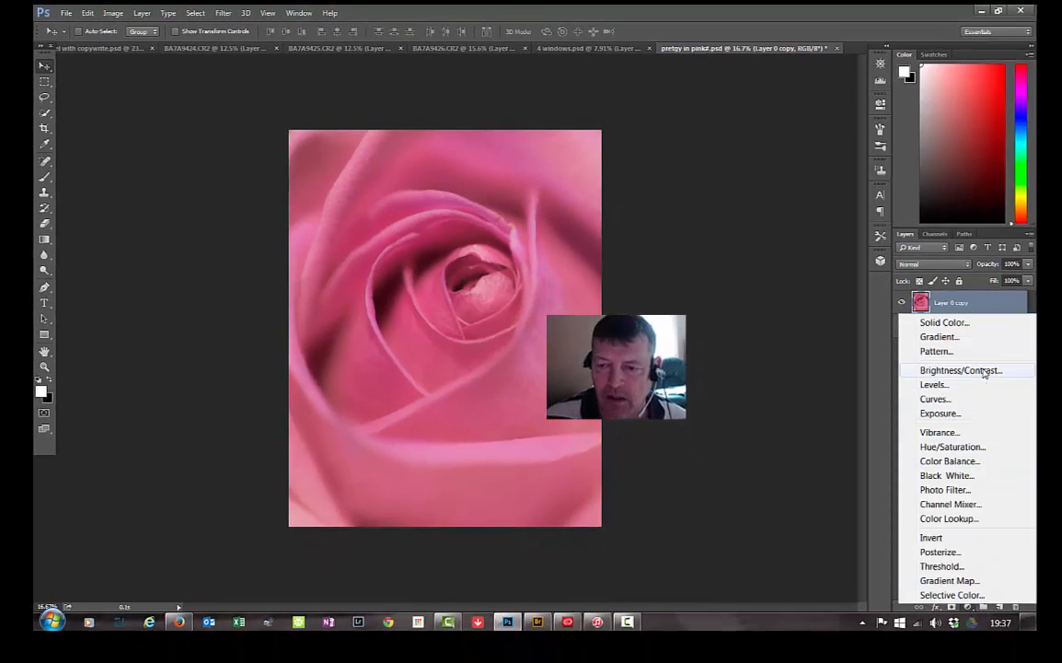
click(932, 474)
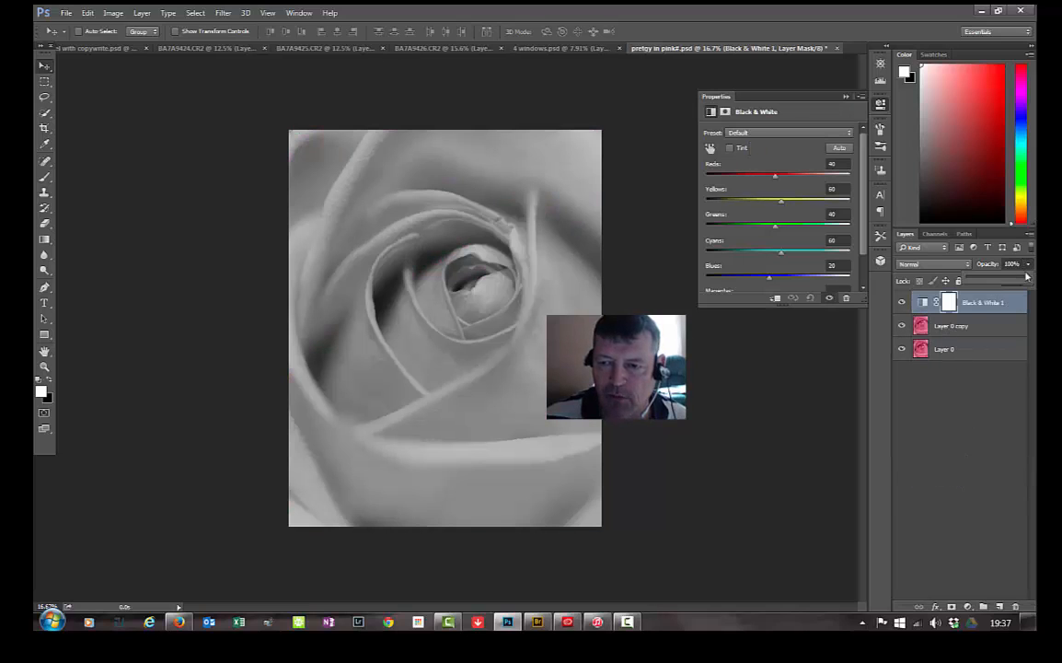
drag(1027, 280, 994, 287)
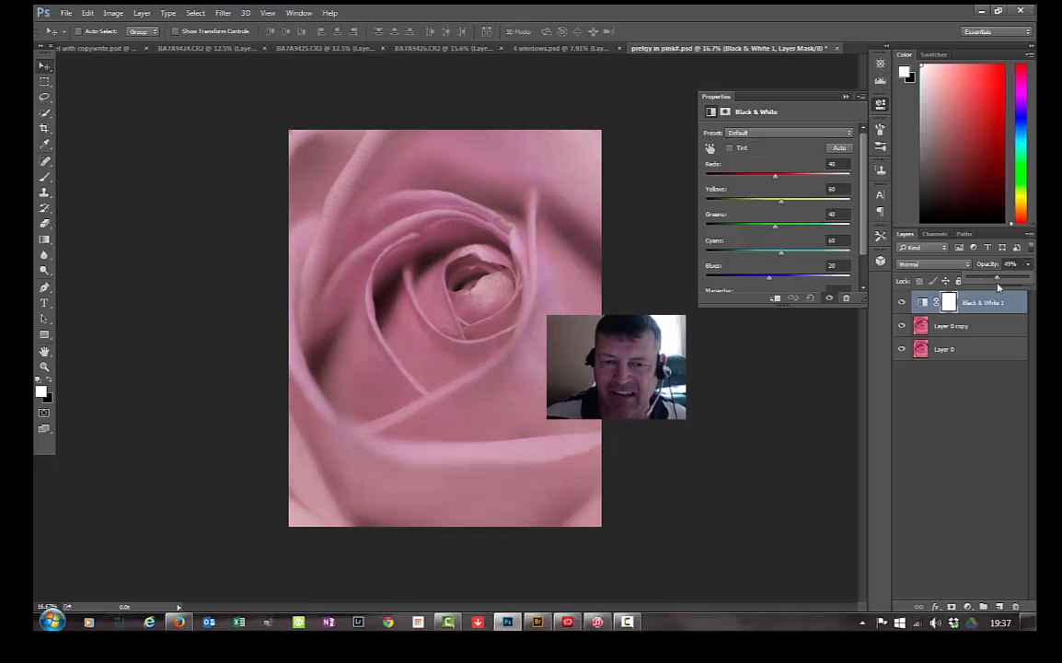
drag(1003, 302, 1015, 606)
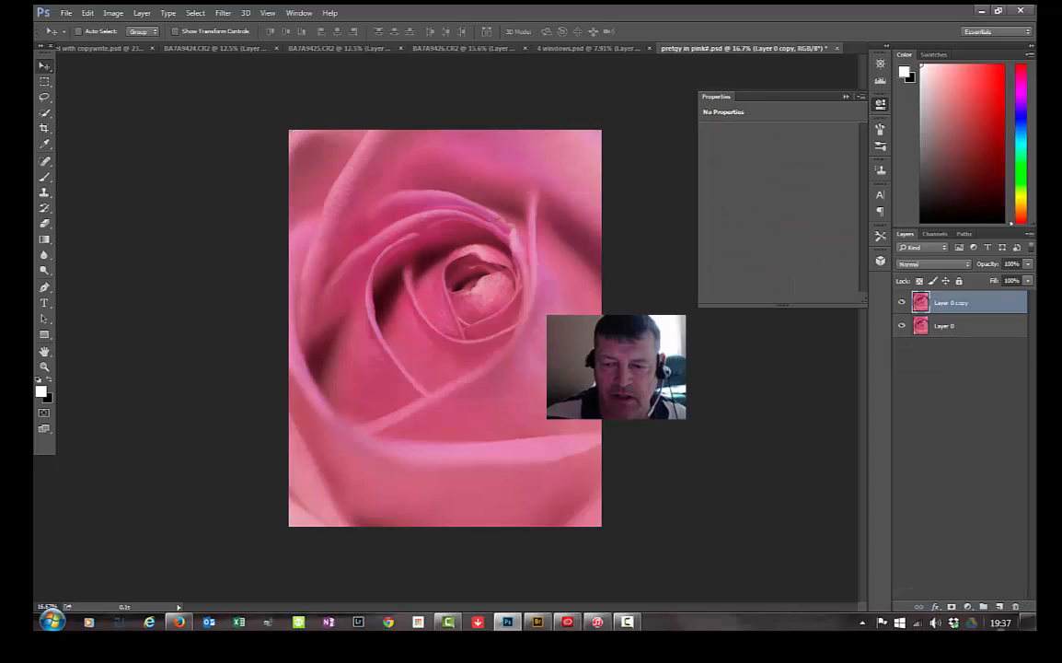
Try a linear white-to-transparent Gradient fill layer at 63% opacity above the duplicate, and delete it
click(967, 608)
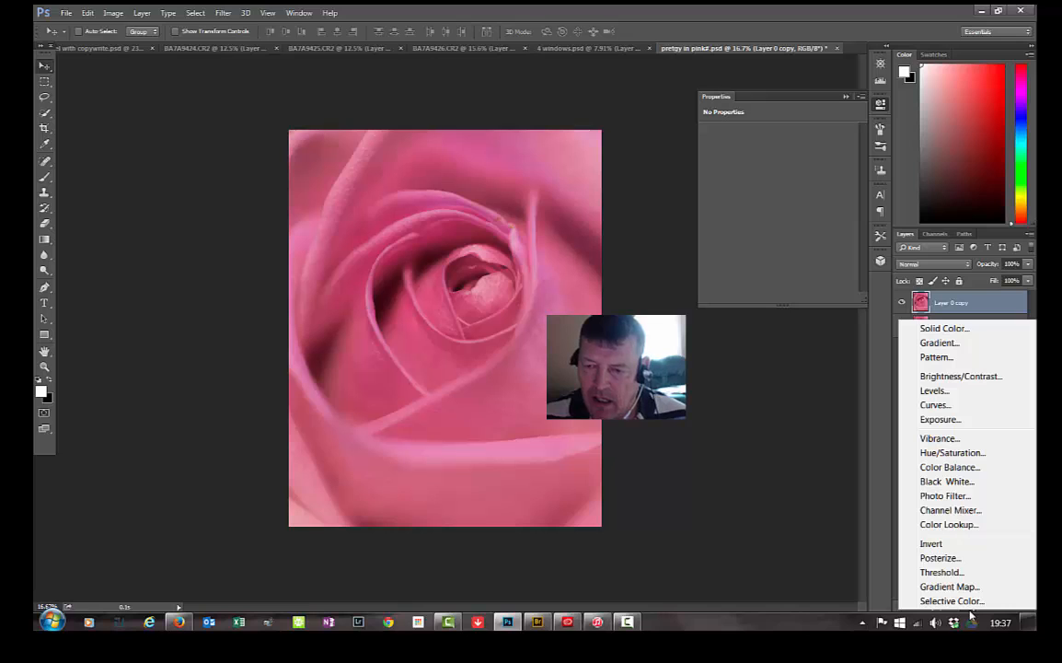
click(955, 344)
drag(511, 158, 710, 249)
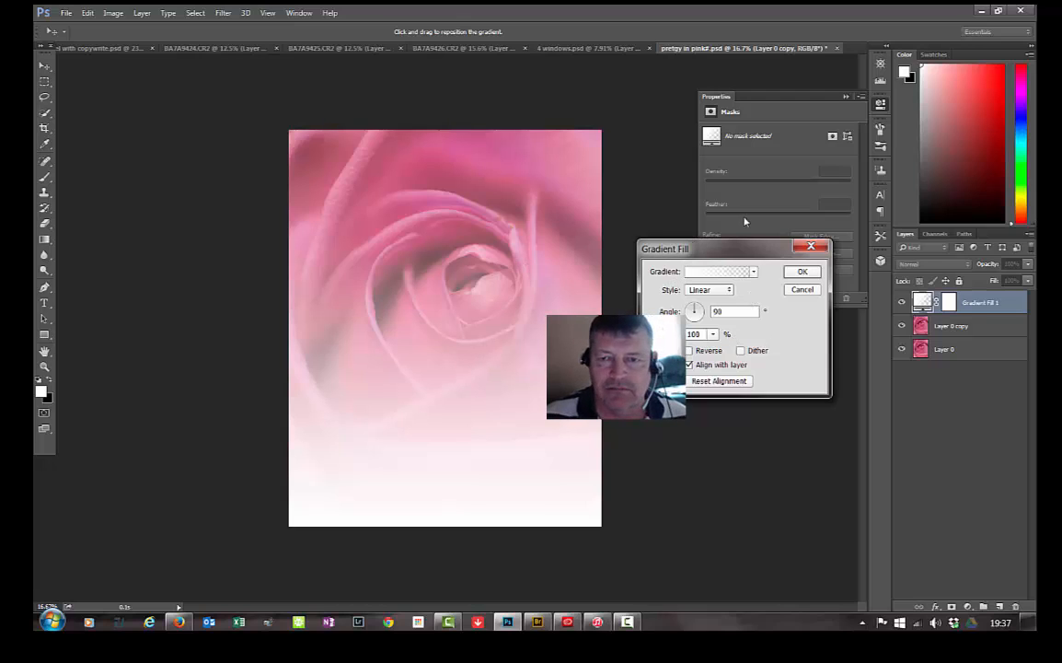
click(801, 272)
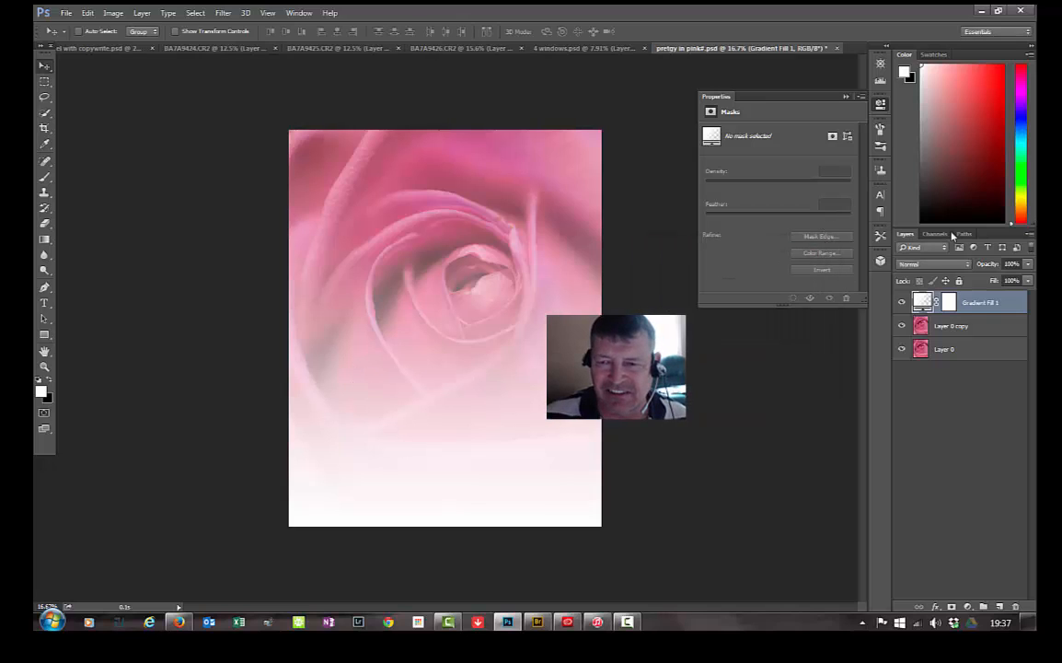
click(1028, 279)
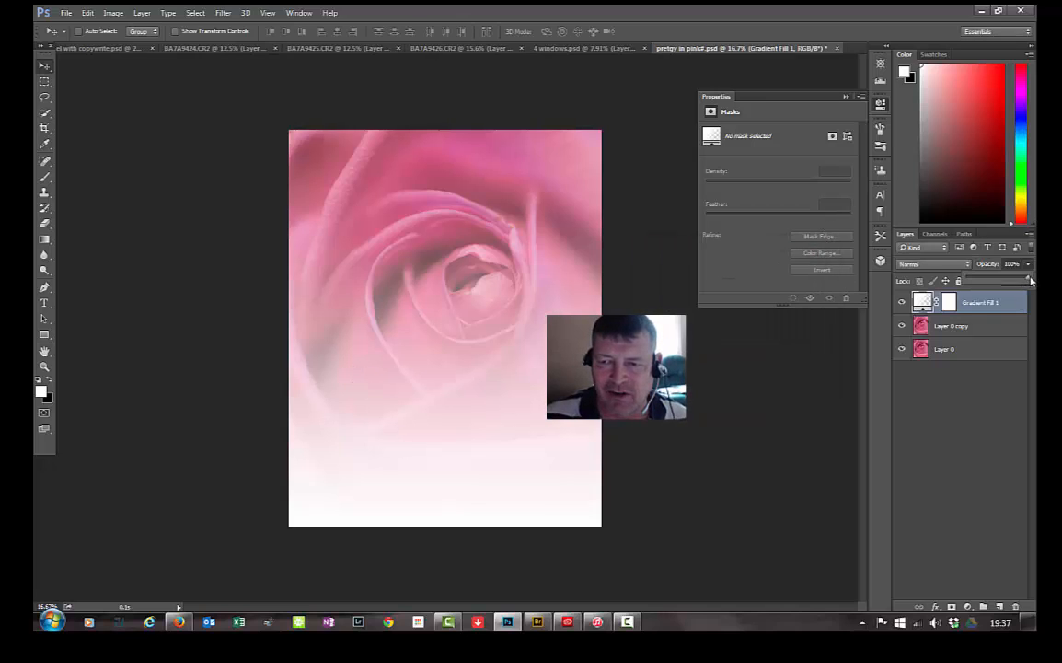
drag(1031, 280, 1007, 282)
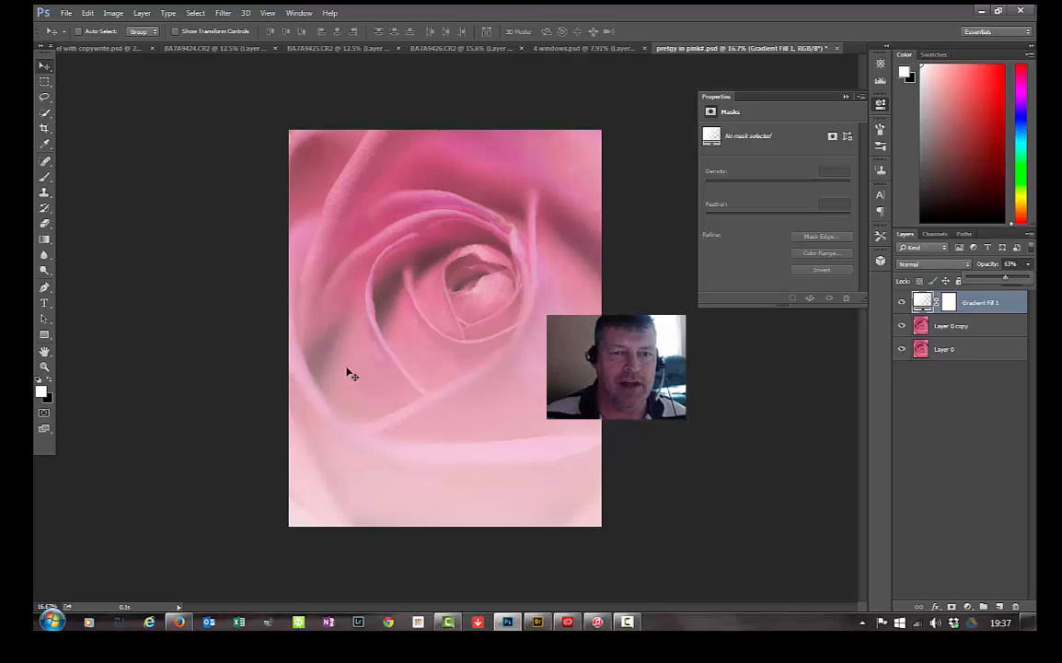
drag(981, 302, 1015, 610)
drag(993, 311, 1017, 607)
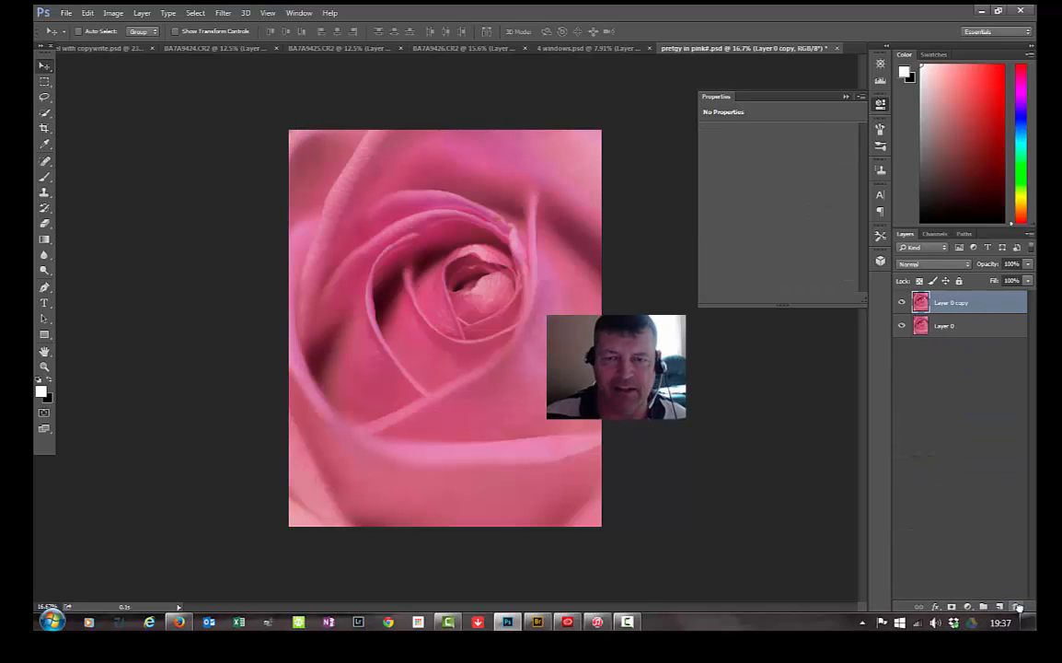
Open the duplicate layer in the Camera Raw Filter and display its Effects settings
click(223, 13)
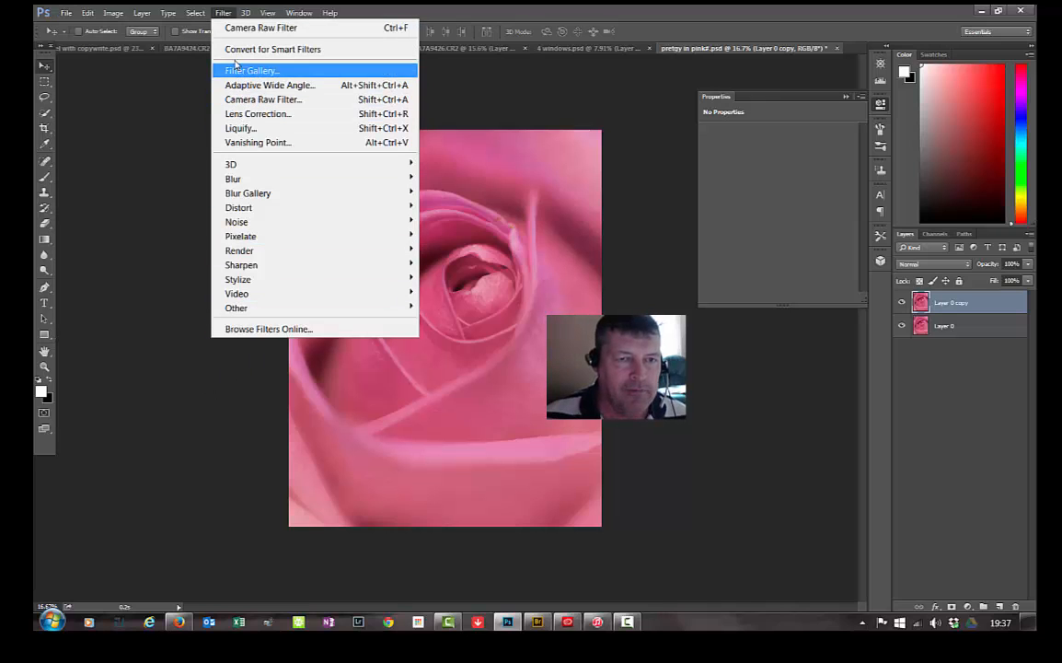
click(76, 391)
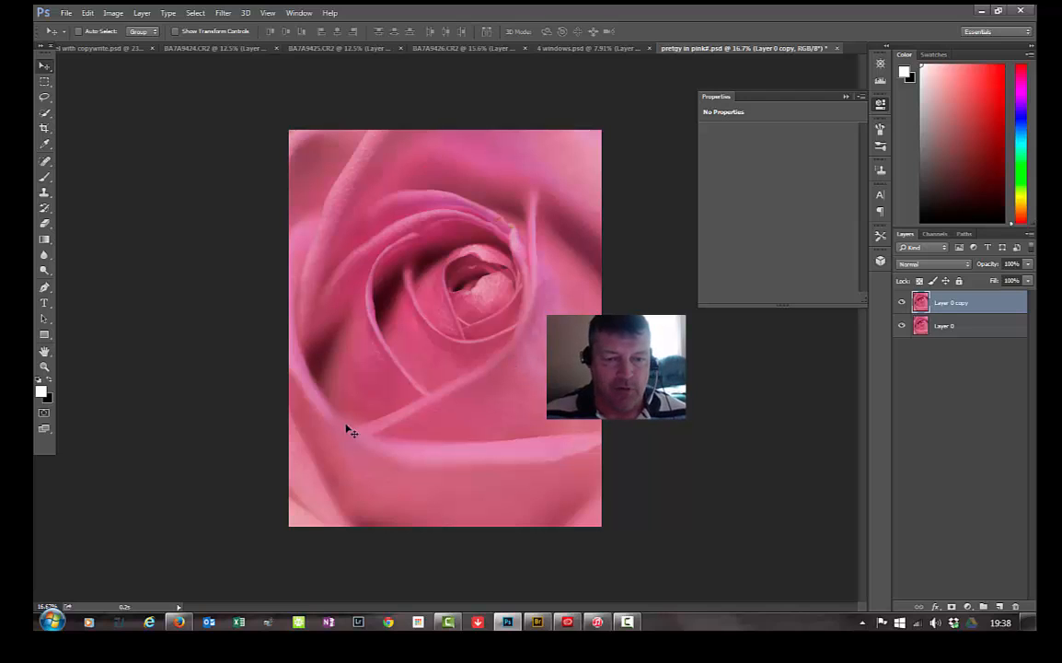
click(221, 13)
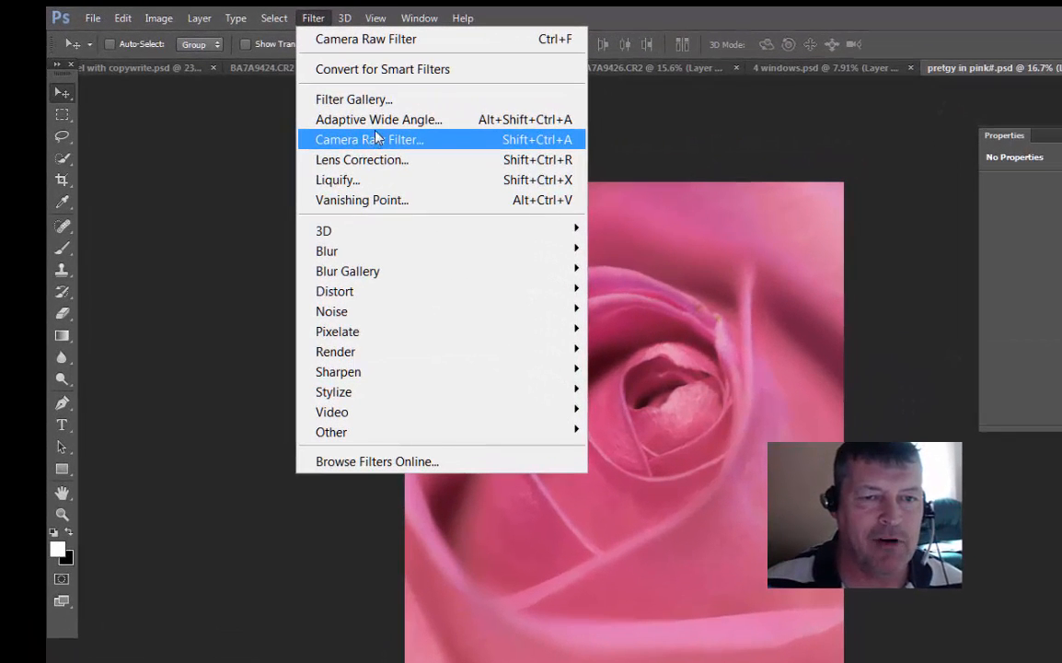
click(426, 140)
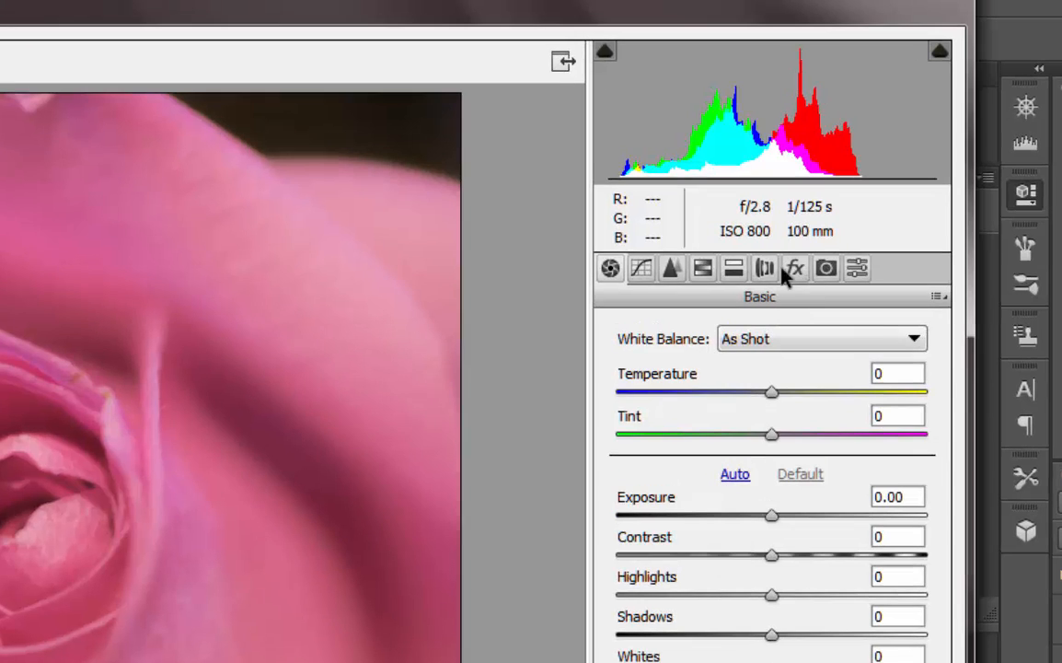
click(804, 267)
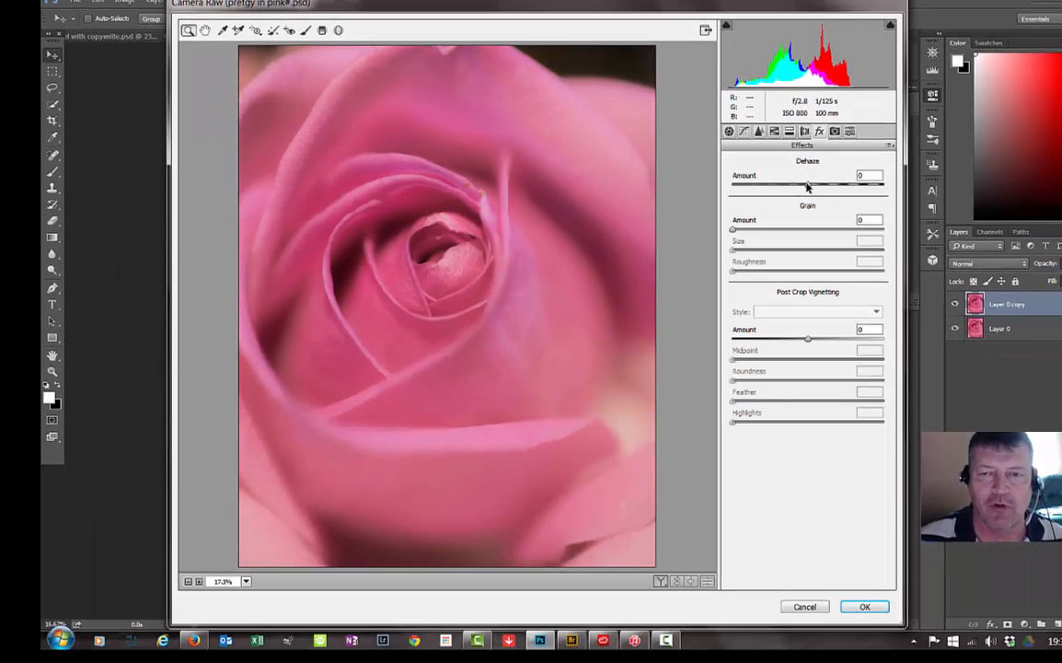
Test the Dehaze amount in both directions, inspect the flower's centre, and settle on a Dehaze amount of about -38
drag(807, 184, 874, 187)
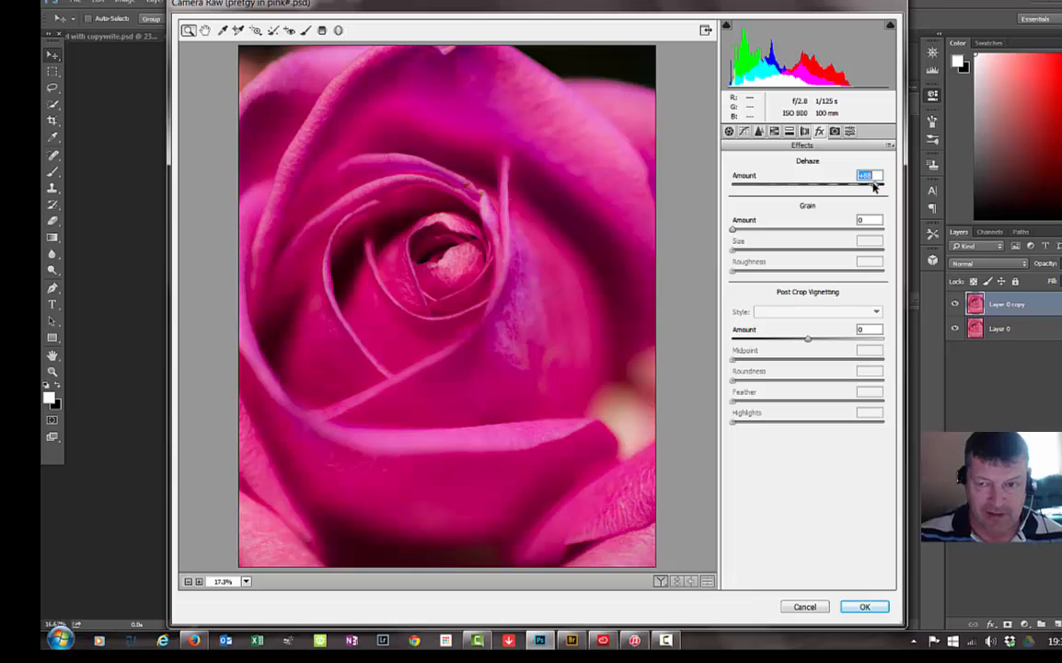
drag(874, 187, 797, 182)
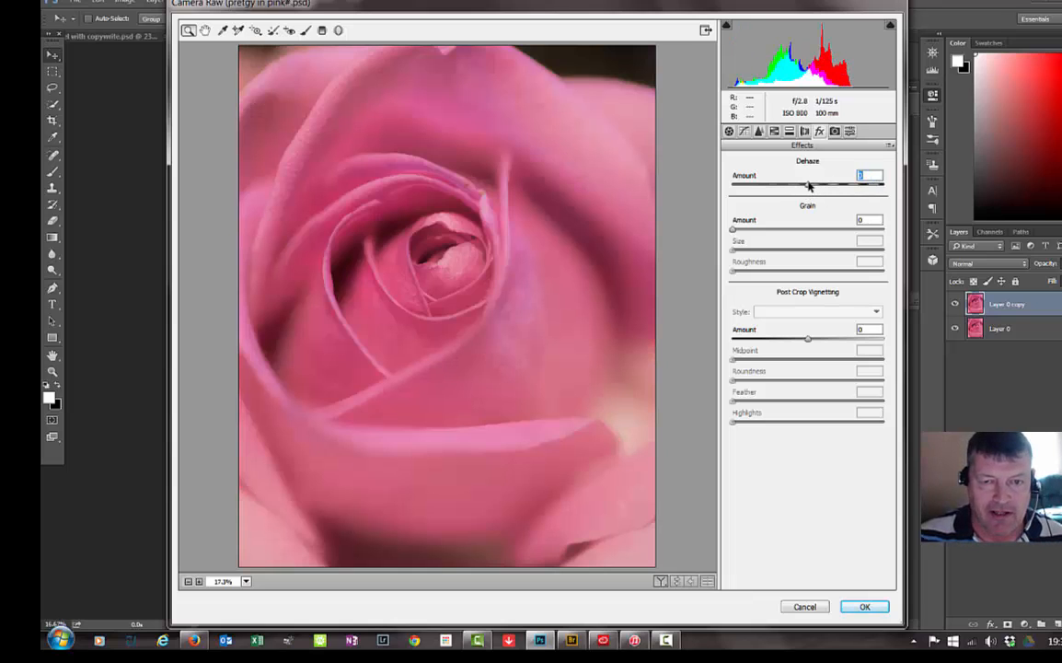
drag(809, 186, 773, 181)
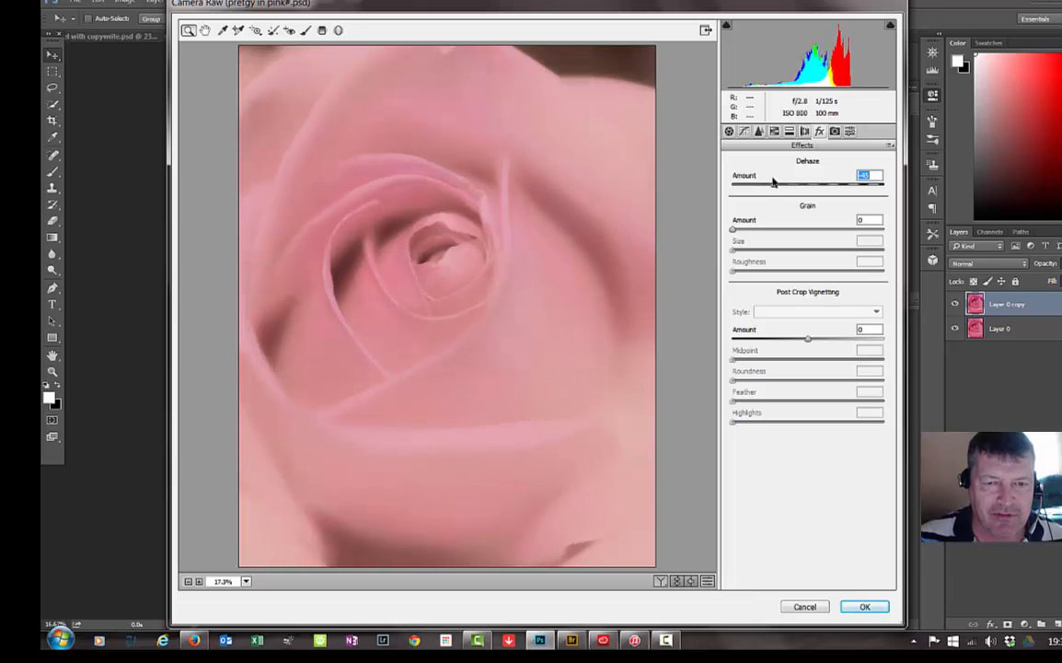
click(468, 247)
drag(469, 246, 489, 209)
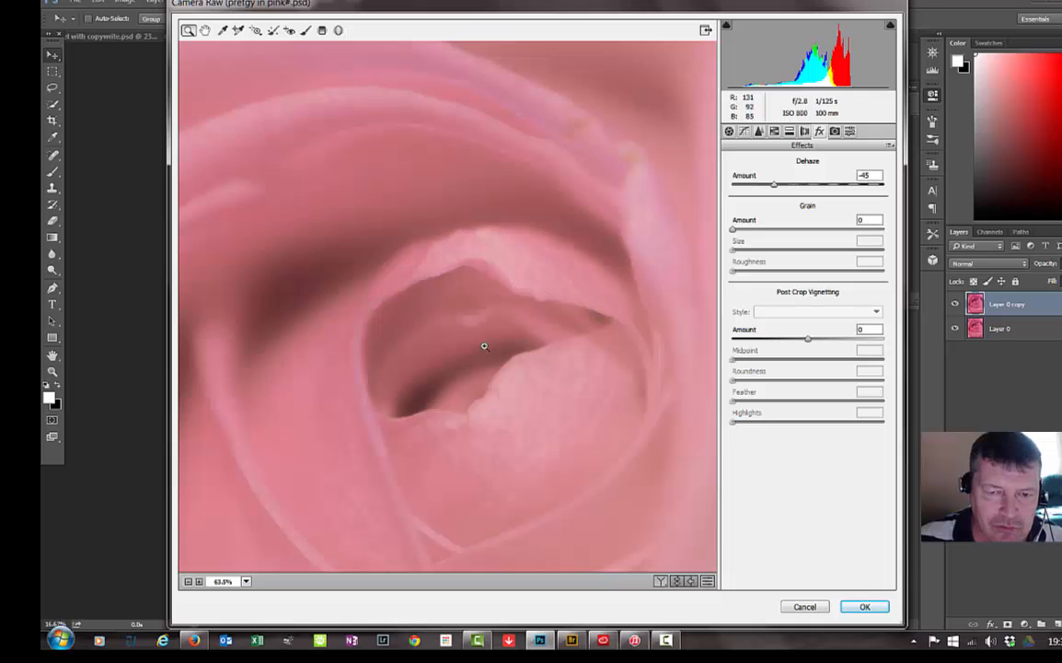
double_click(205, 31)
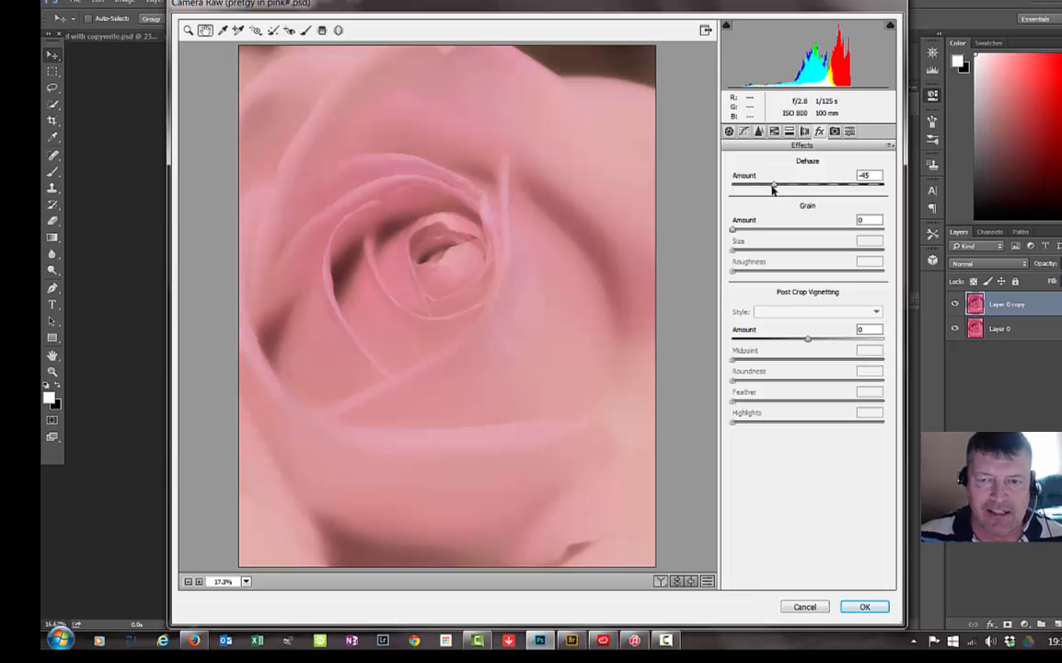
drag(773, 187, 778, 186)
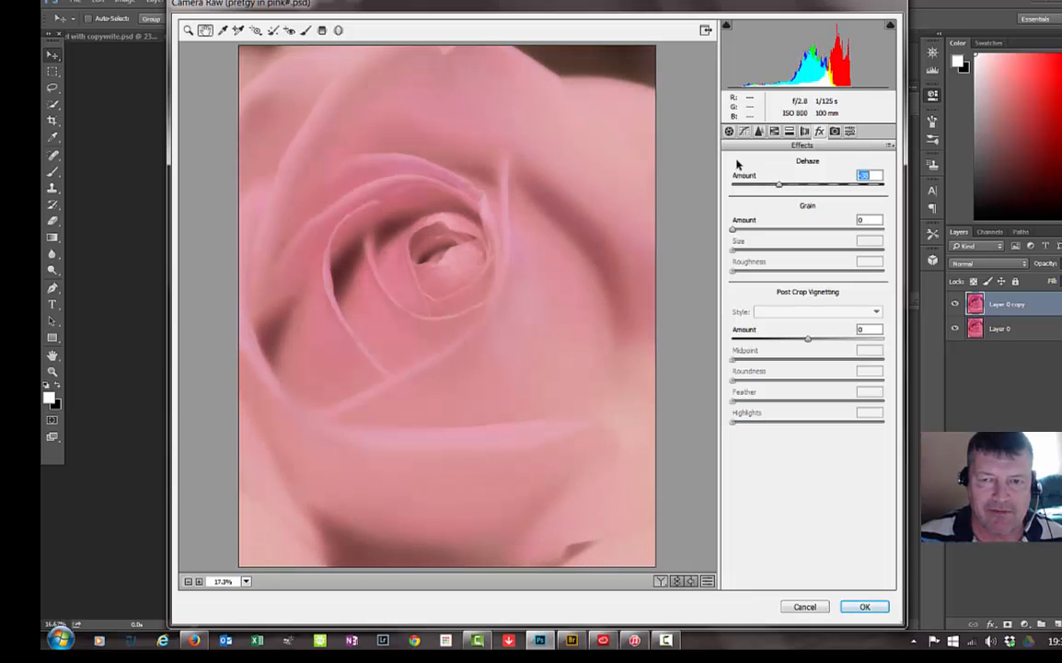
Set Vibrance to -19 and Saturation to -12 in the Camera Raw Basic settings
click(729, 131)
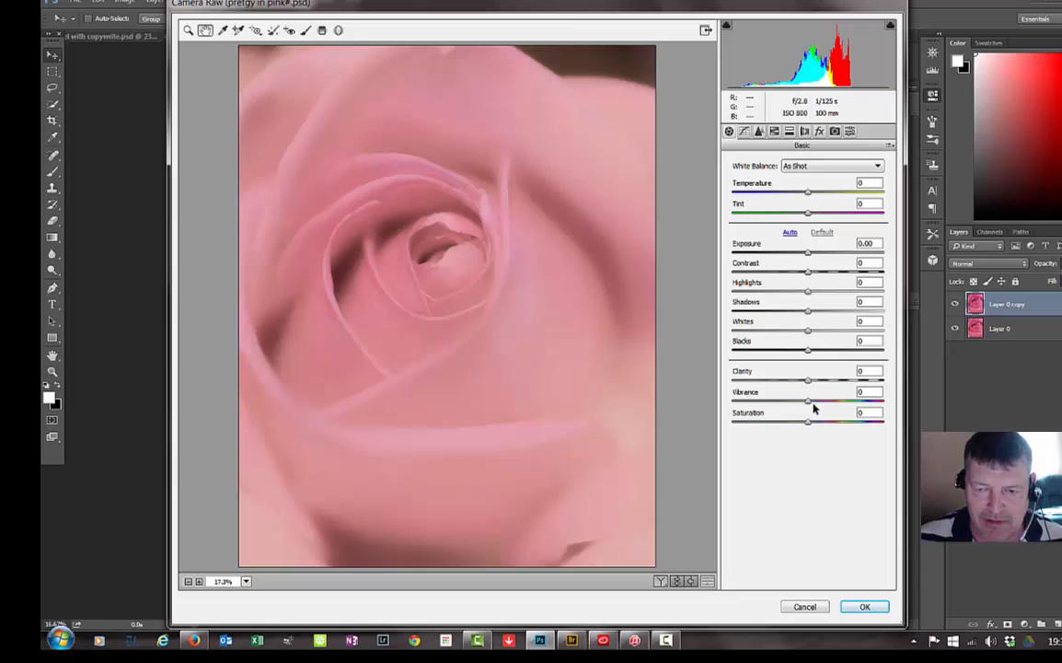
drag(808, 427, 760, 421)
click(808, 402)
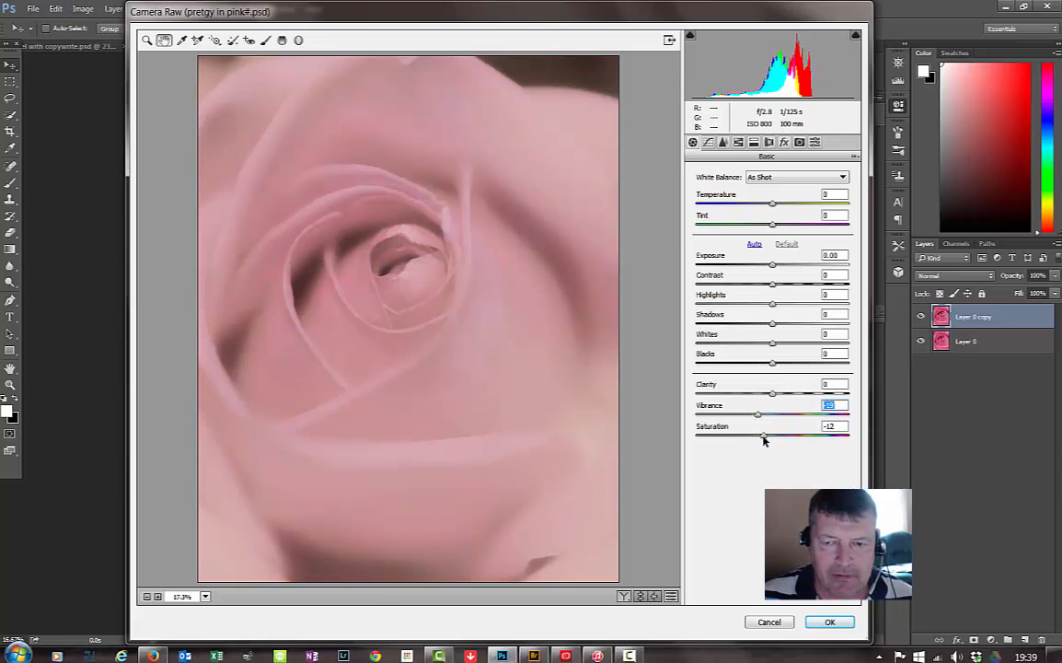
click(763, 435)
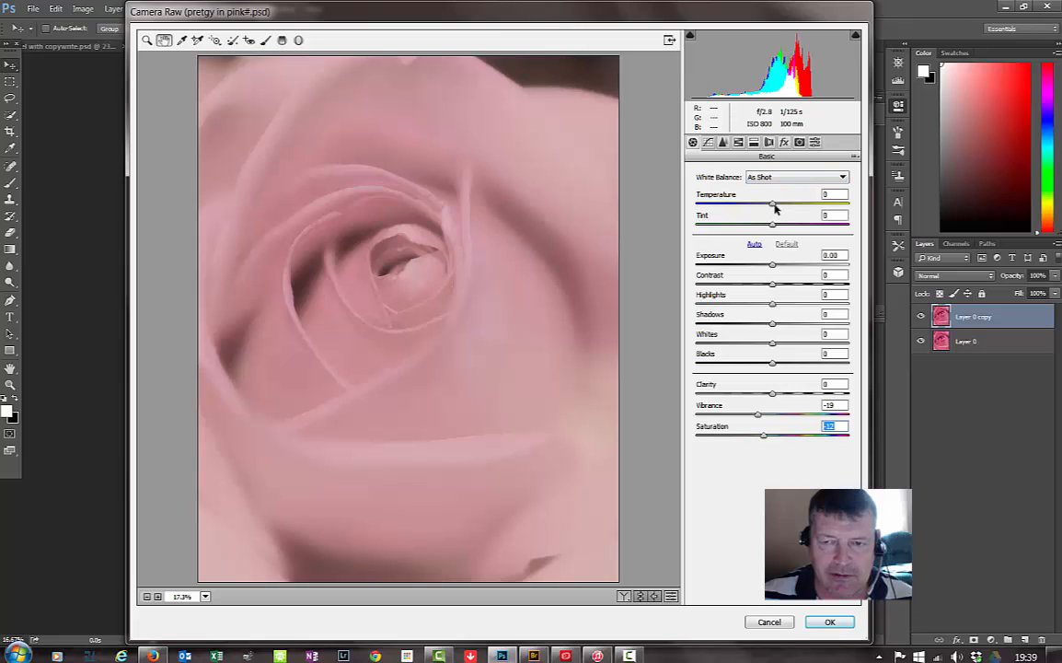
Set Tint to -22 and Clarity to about +46, and apply the Camera Raw Filter to the layer
drag(774, 209, 752, 231)
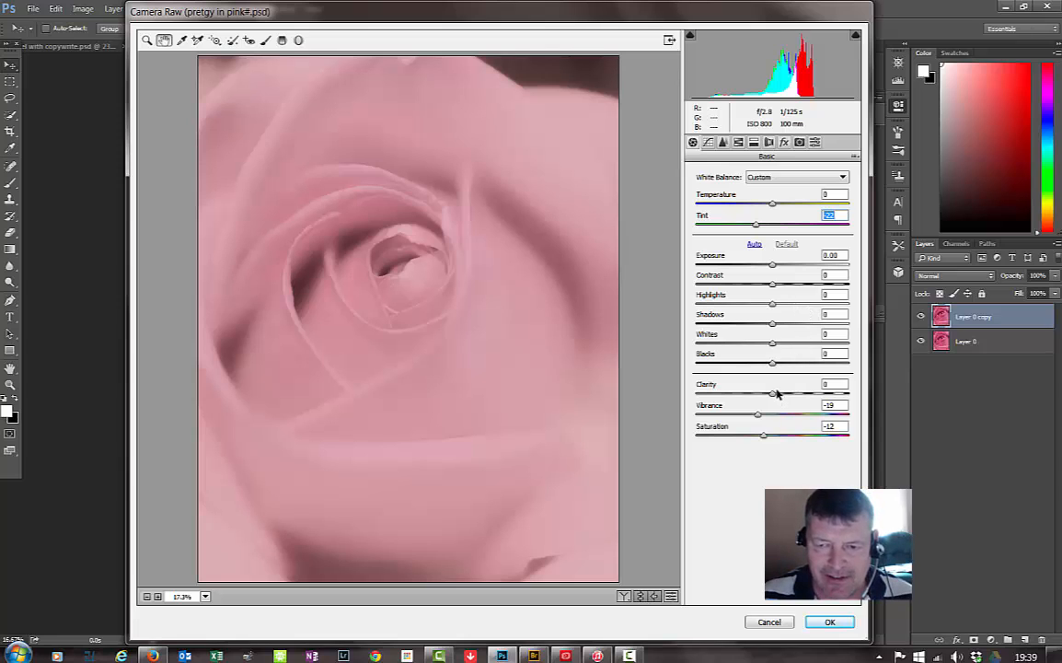
drag(771, 394, 811, 393)
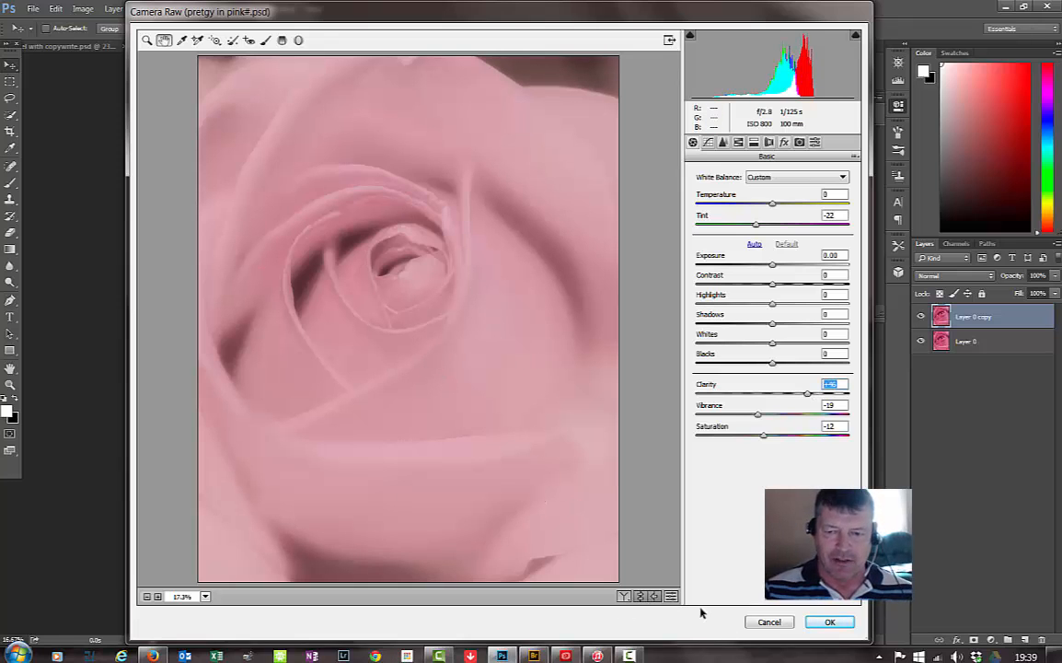
click(848, 626)
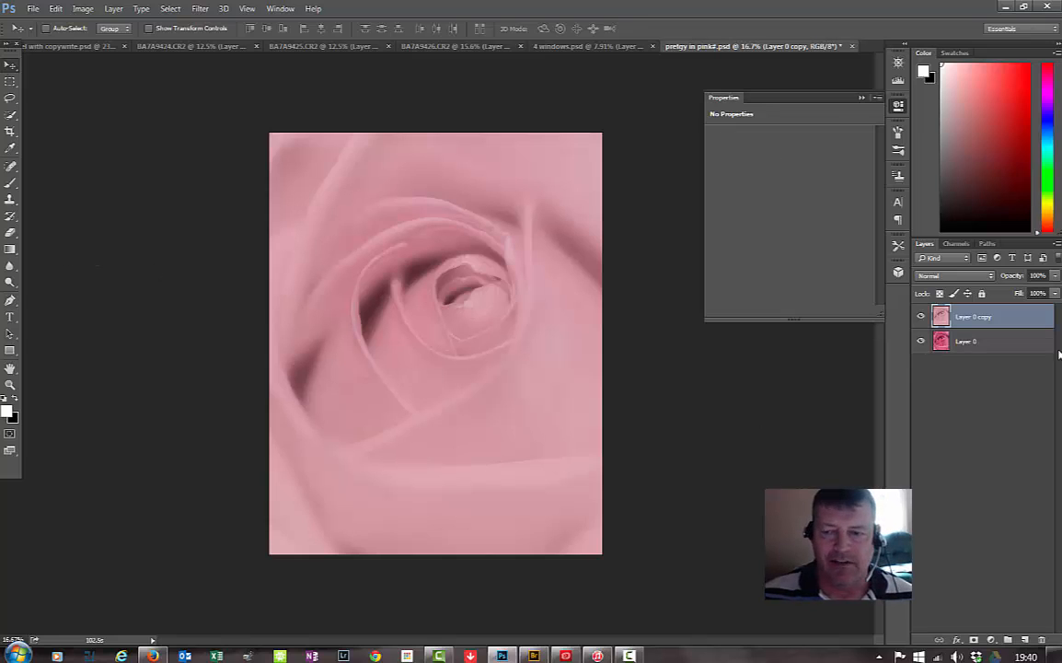
Add a Solid Color fill layer in pale yellow-green e5f28e above the duplicate and lower its opacity to 29%
click(992, 640)
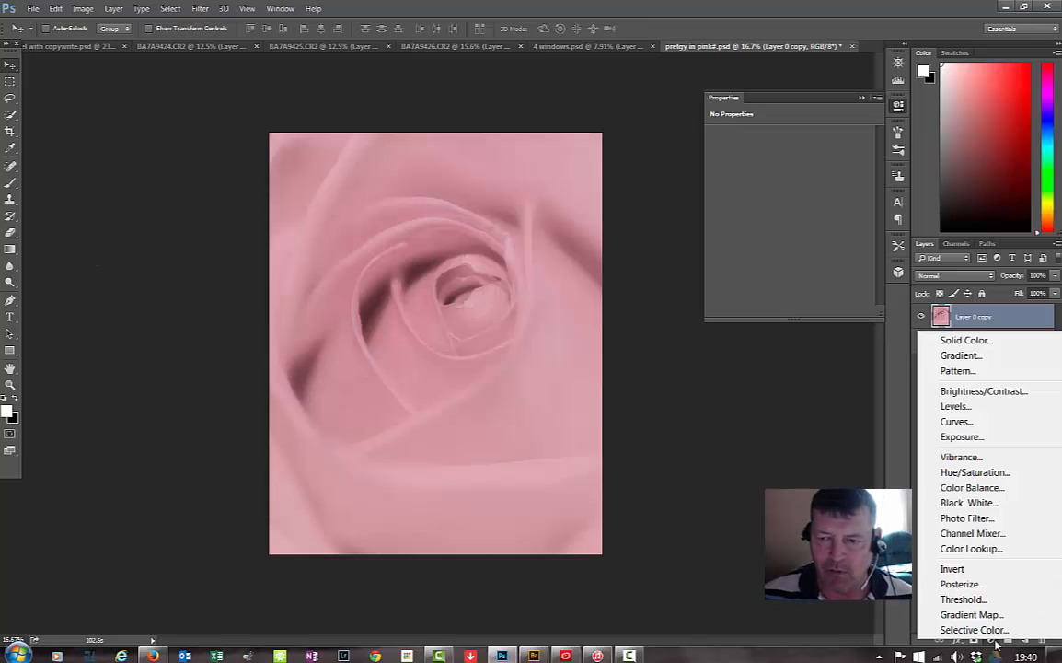
click(990, 342)
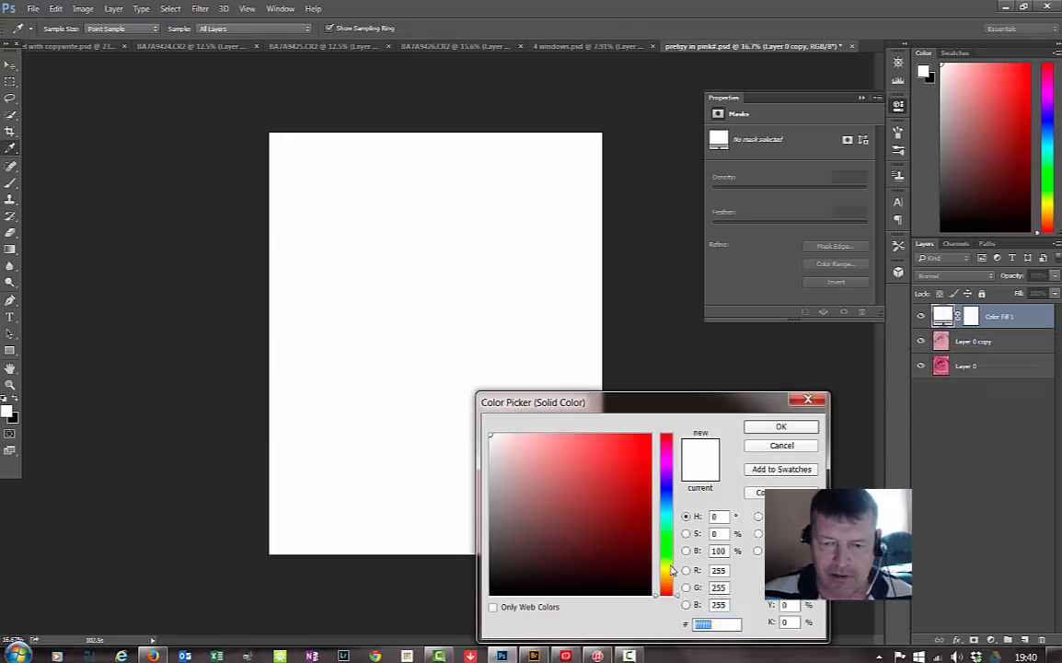
click(666, 565)
click(556, 441)
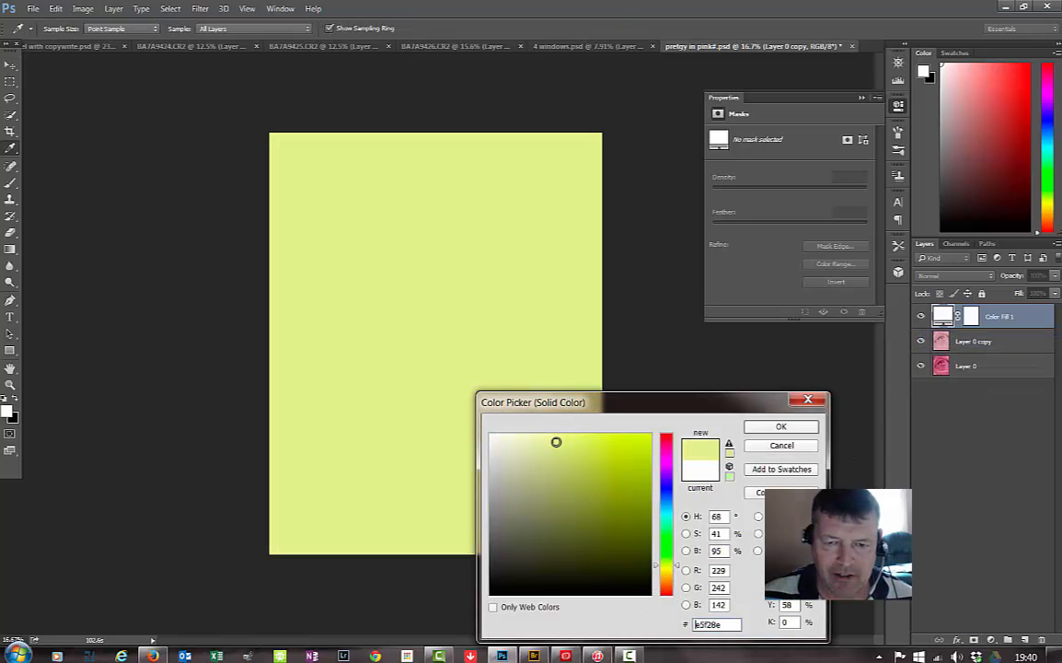
click(784, 427)
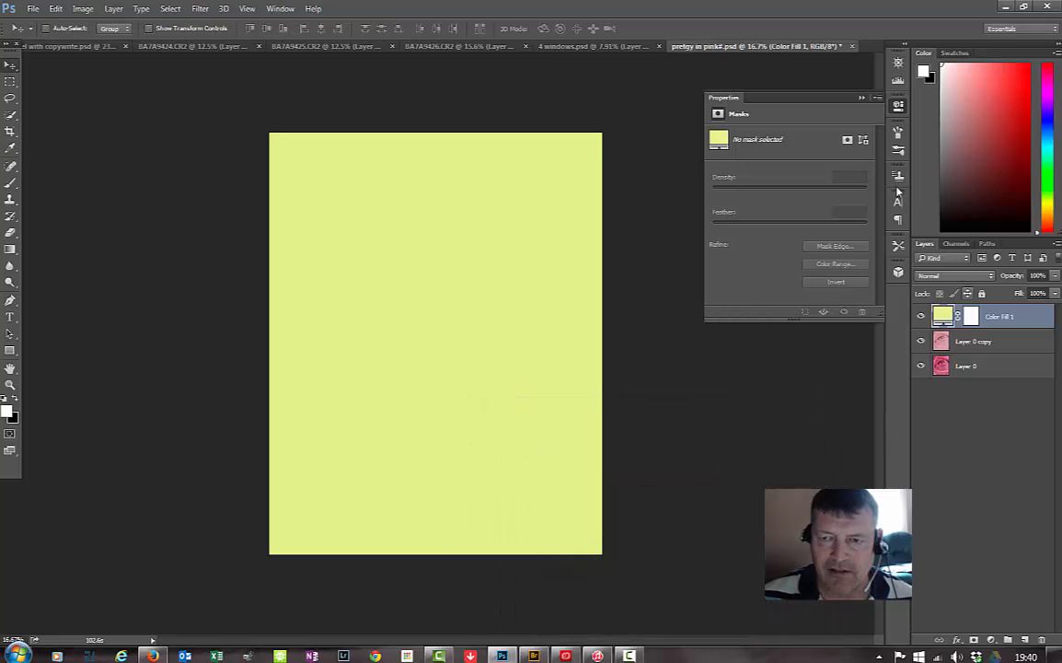
click(1055, 276)
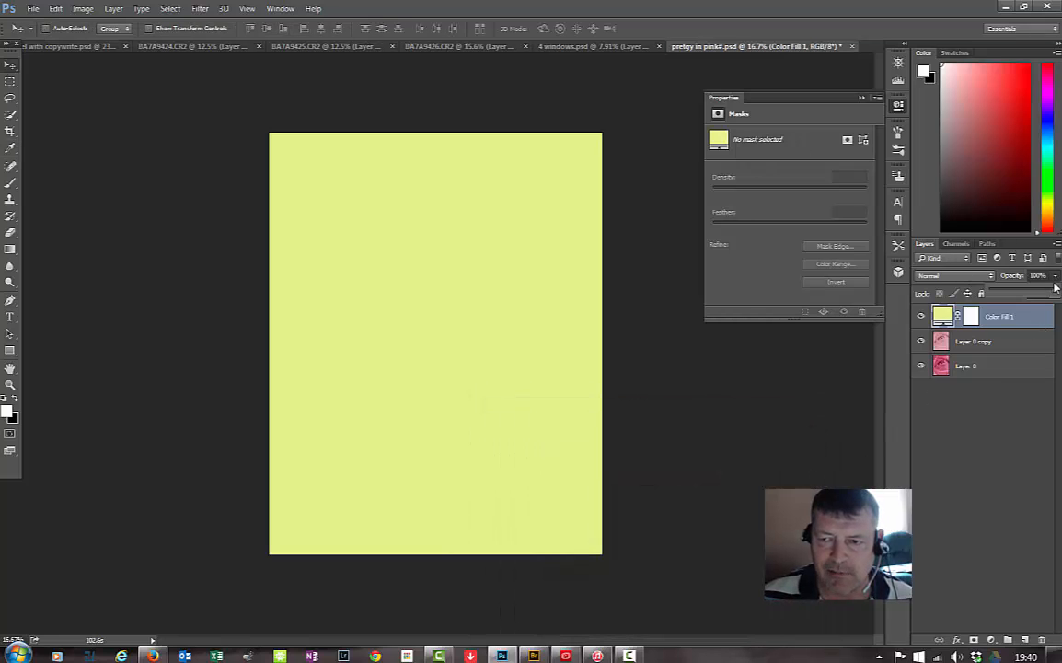
click(1002, 293)
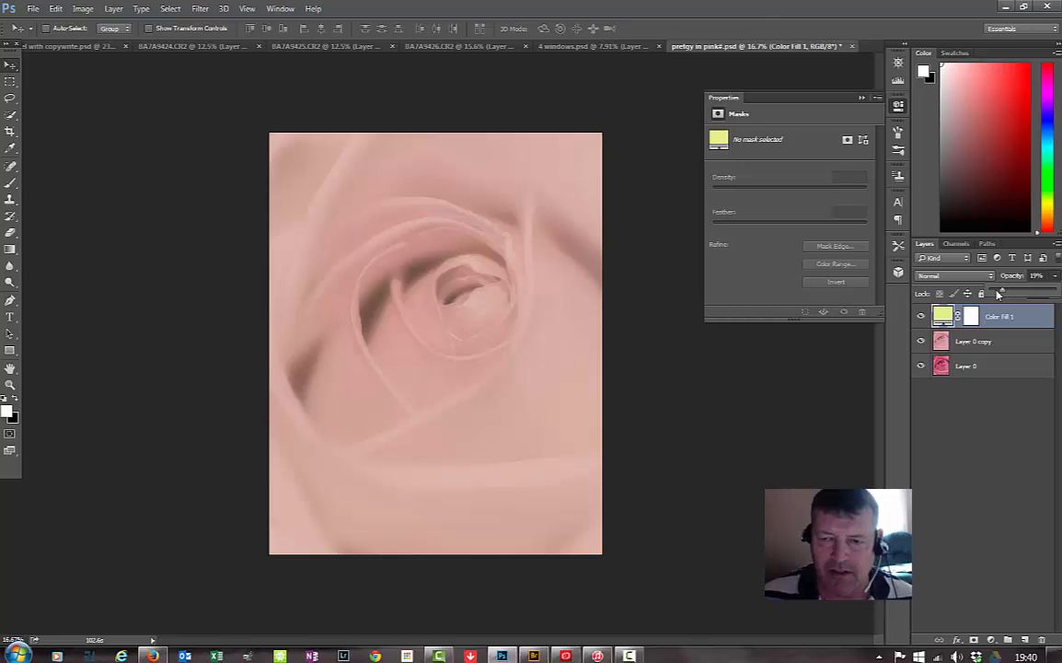
drag(1001, 293, 1011, 295)
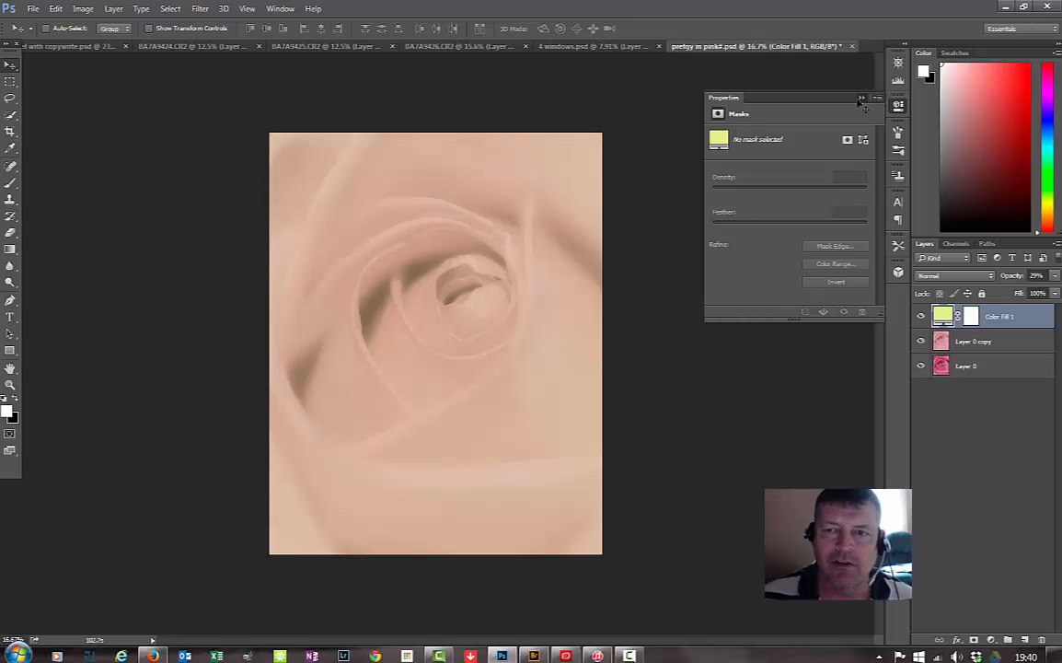
Move the solid colour fill layer to the bottom of the layer stack and delete it
click(861, 96)
drag(1030, 314, 937, 563)
click(978, 316)
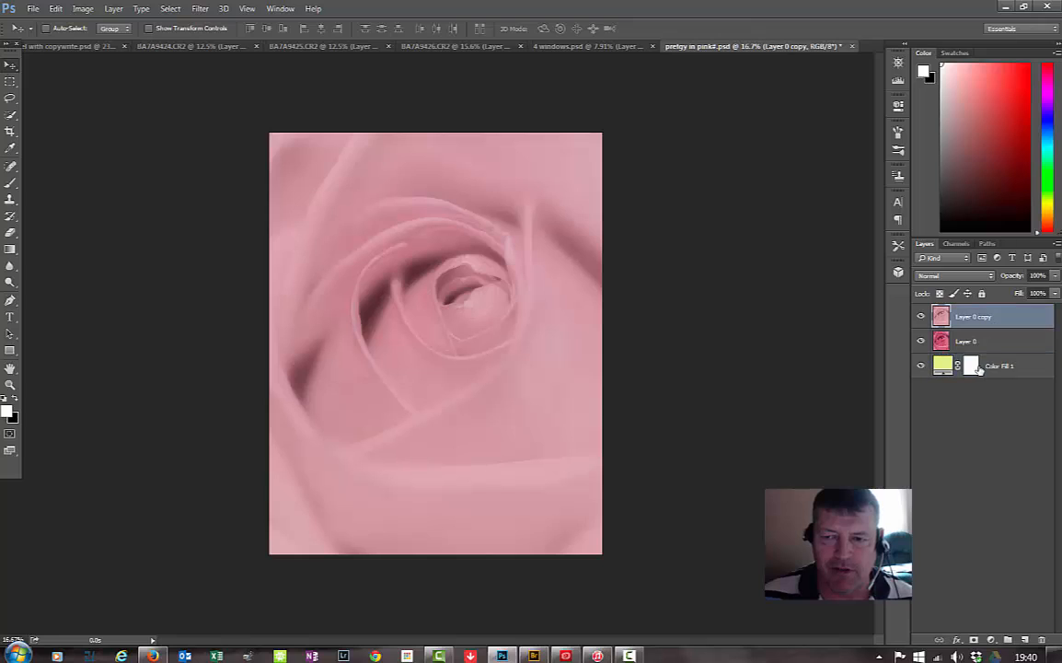
drag(1005, 368, 1042, 637)
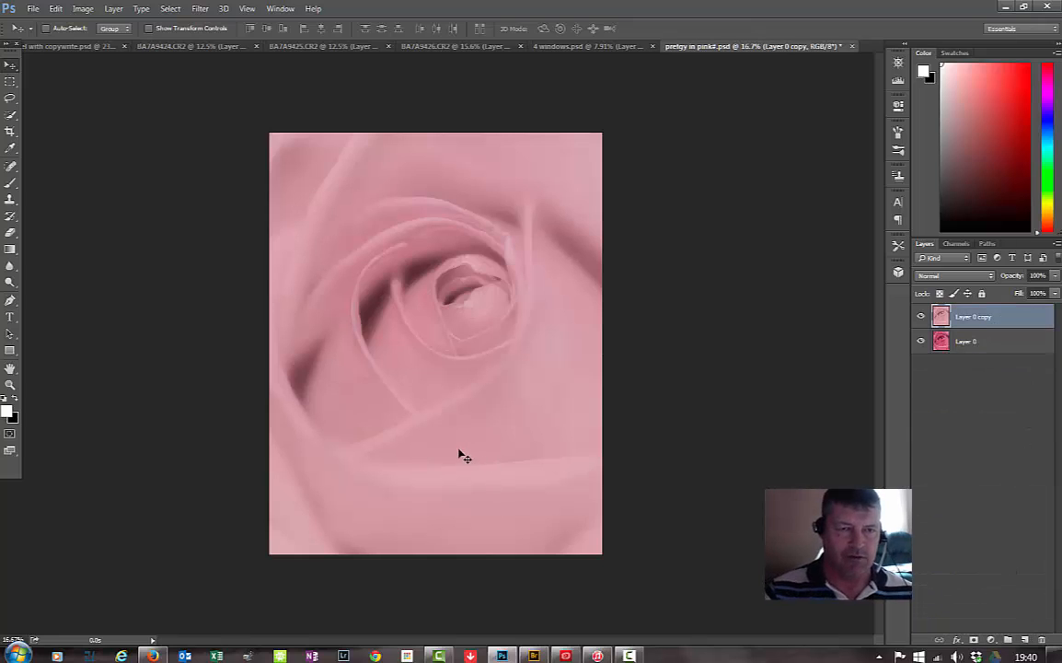